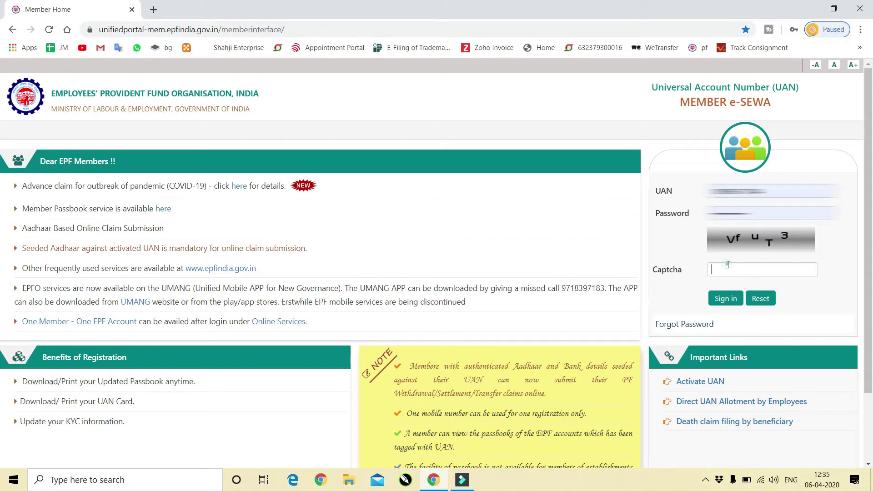
Step: Sign in with the captcha, dismiss the alert, and open View > Passbook in a new tab
click(729, 266)
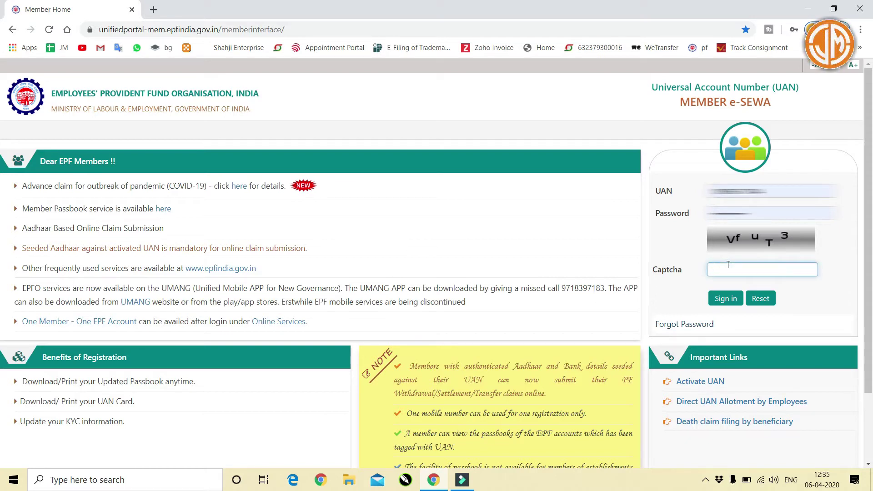
text(VfuT3)
click(724, 302)
click(659, 245)
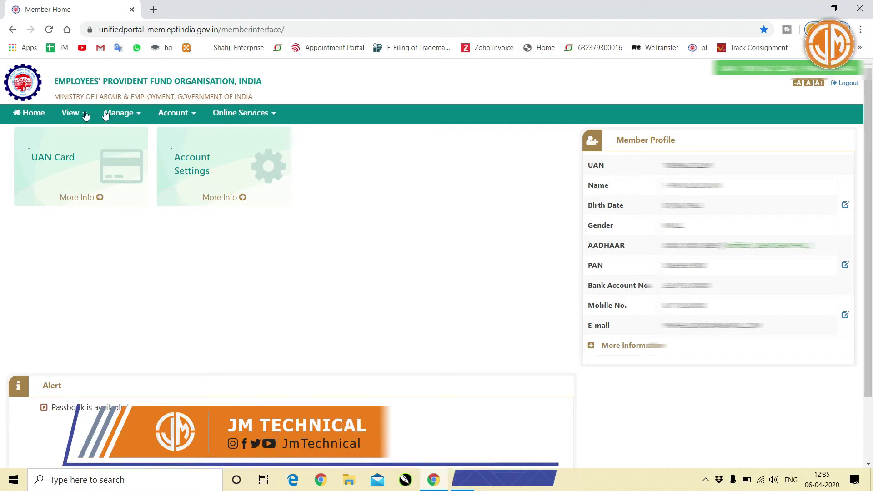
click(71, 114)
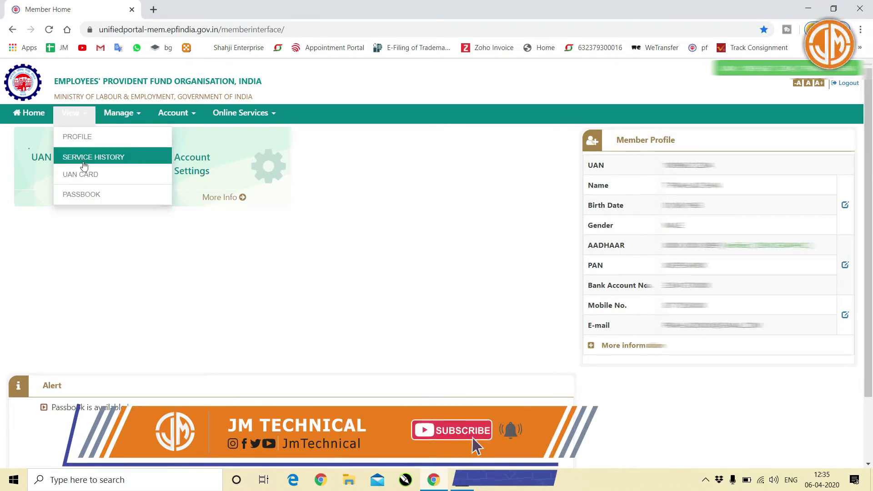
click(93, 199)
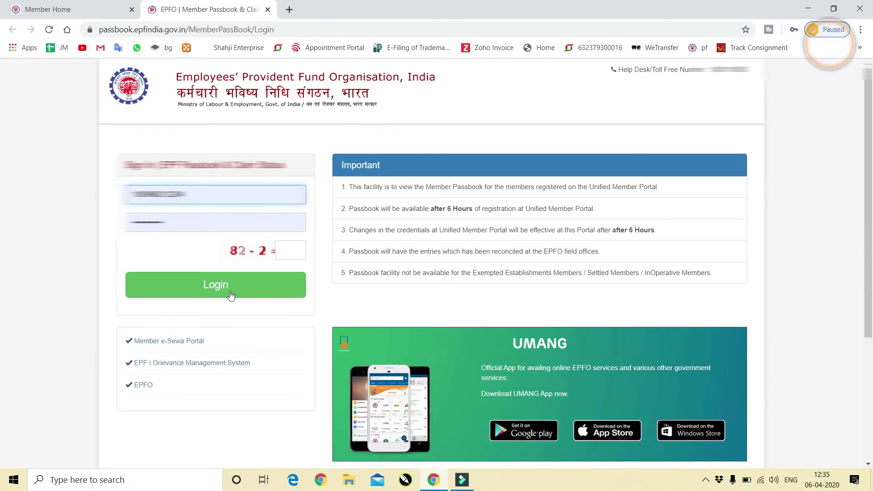
Step: Log in to the passbook portal with the captcha sum and view the first member ID's passbook
click(293, 253)
text(80)
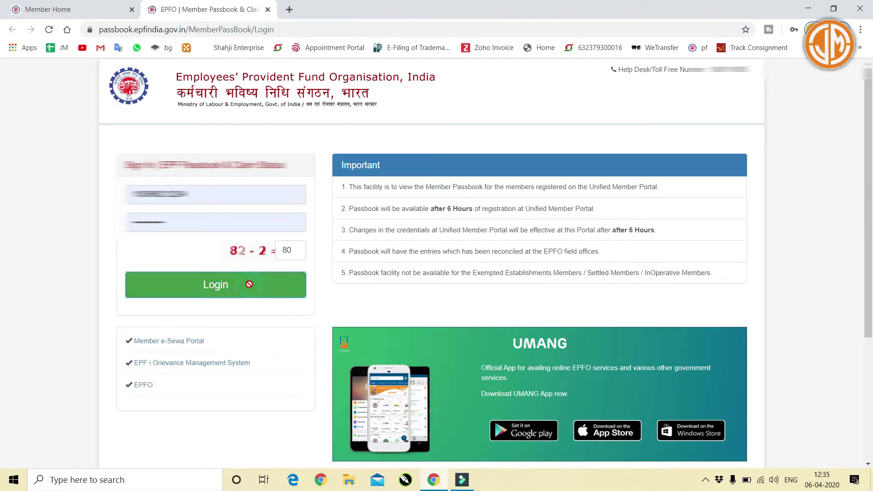
click(250, 290)
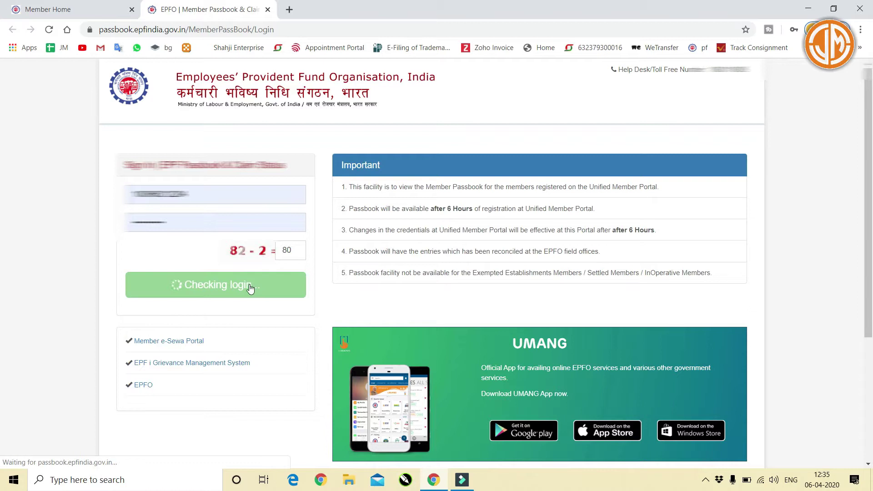
click(301, 180)
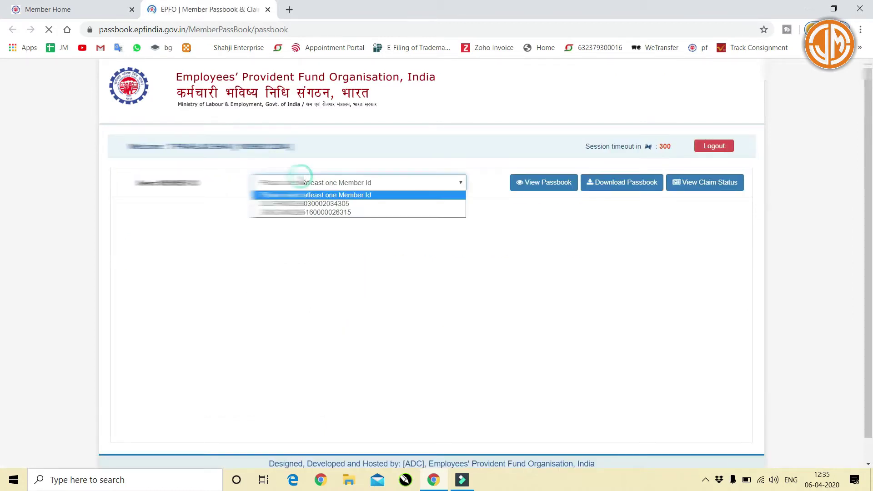
click(304, 206)
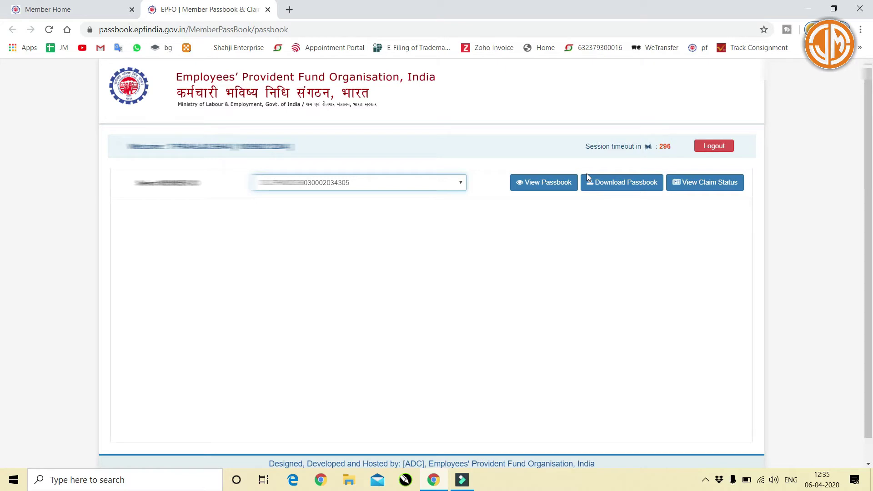
click(541, 186)
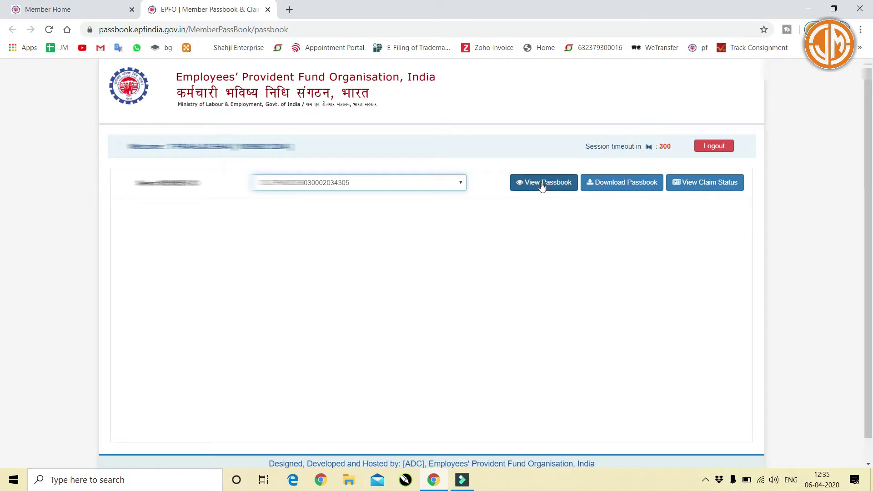
Step: Download the second member ID's passbook as a PDF file
click(445, 189)
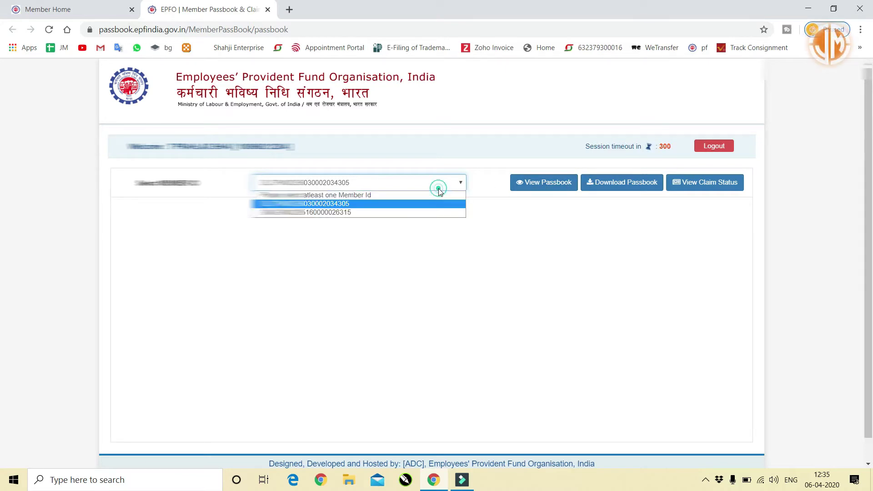
click(343, 217)
click(615, 180)
click(631, 147)
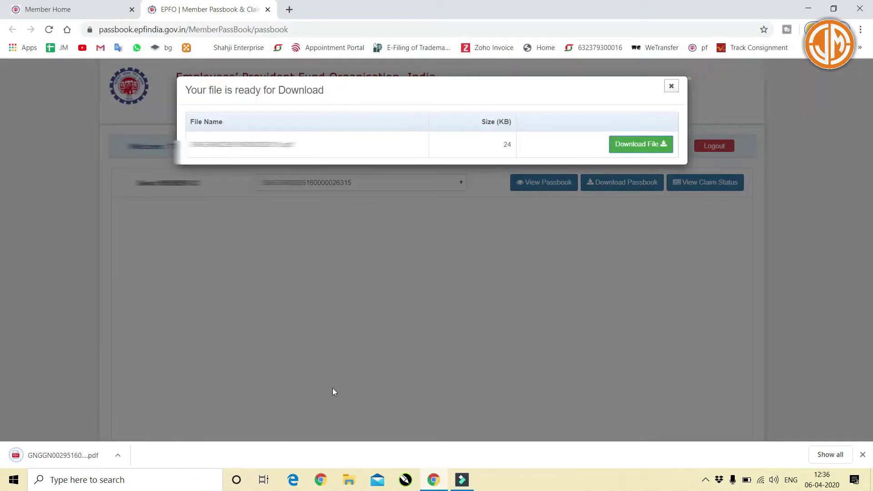
Step: Review the downloaded passbook PDF's entries: Employee Share ₹23,447 and Employer Share ₹7,178
click(72, 461)
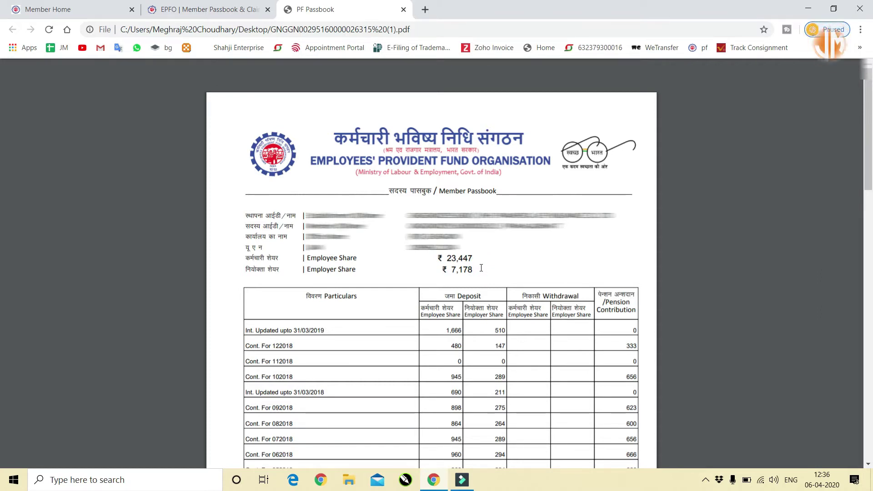
scroll(481, 268, down, 20)
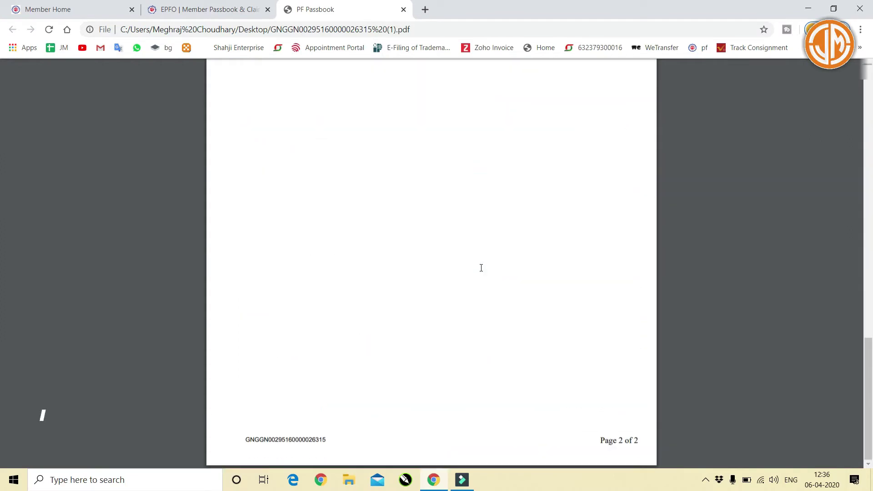
scroll(481, 268, up, 5)
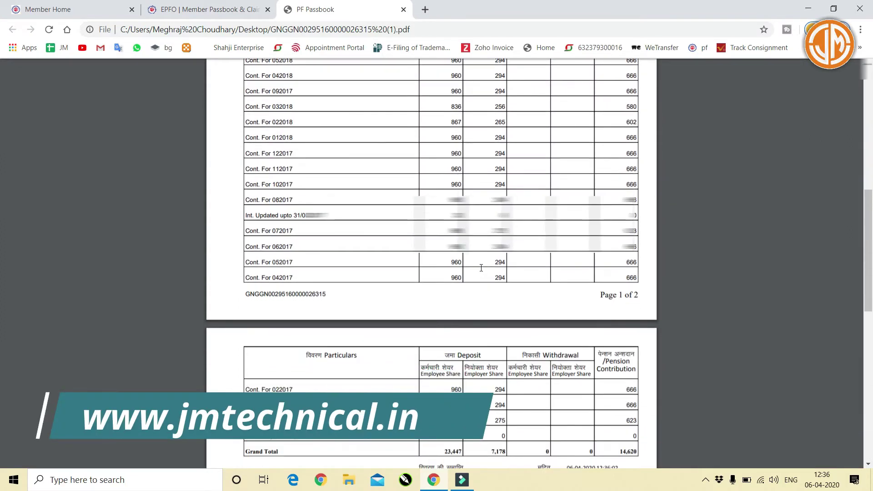
scroll(481, 268, up, 1)
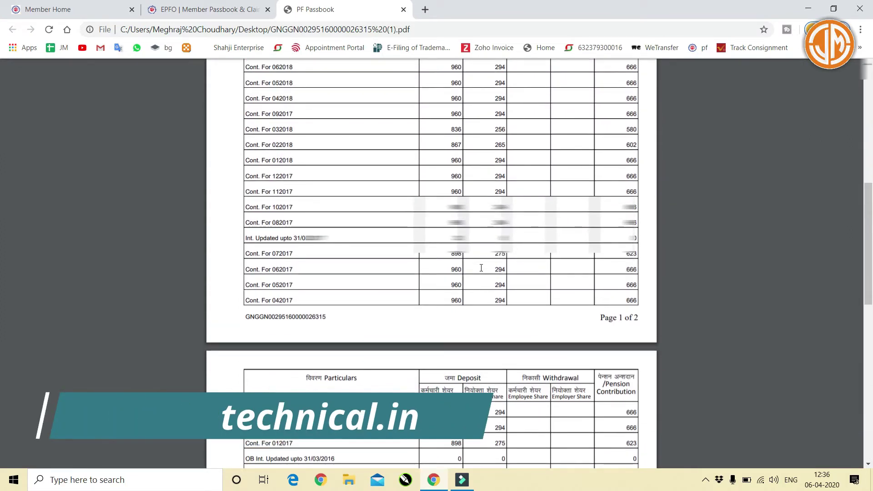
scroll(481, 268, up, 9)
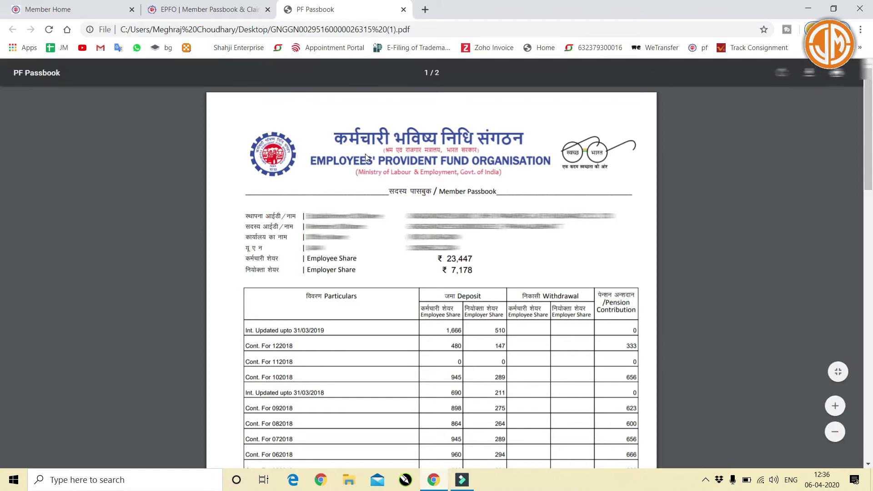
Step: From Member Home, open Online Services > CLAIM (FORM-31,19,10C&10D) and verify the bank account
click(201, 9)
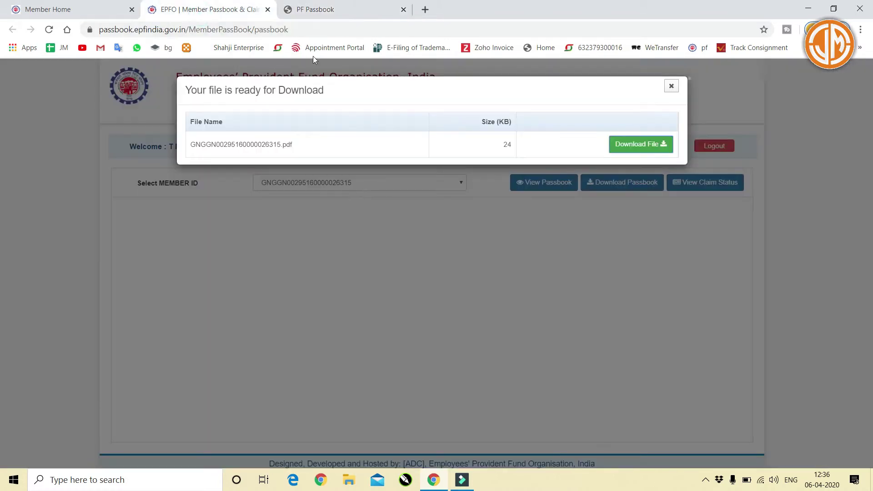
click(78, 12)
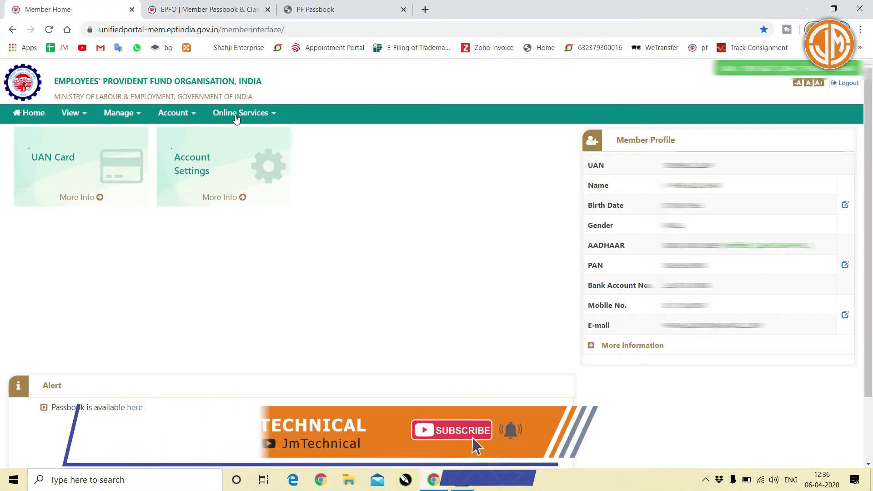
click(236, 117)
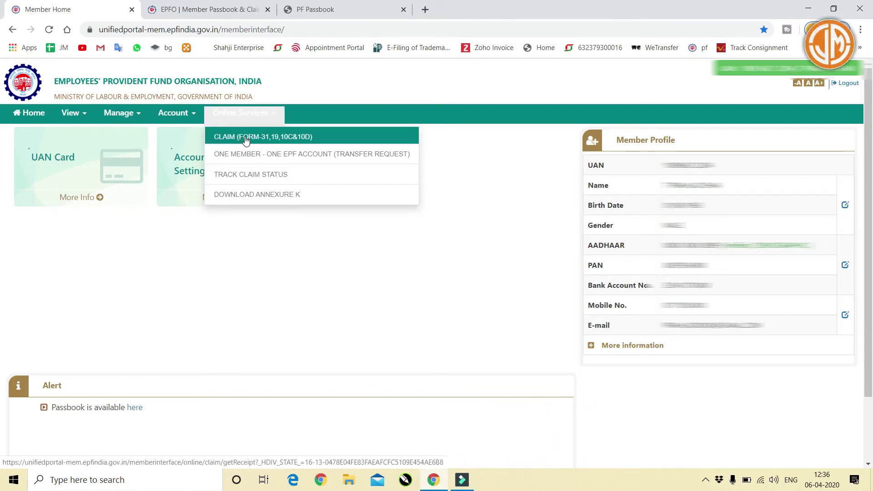
click(305, 141)
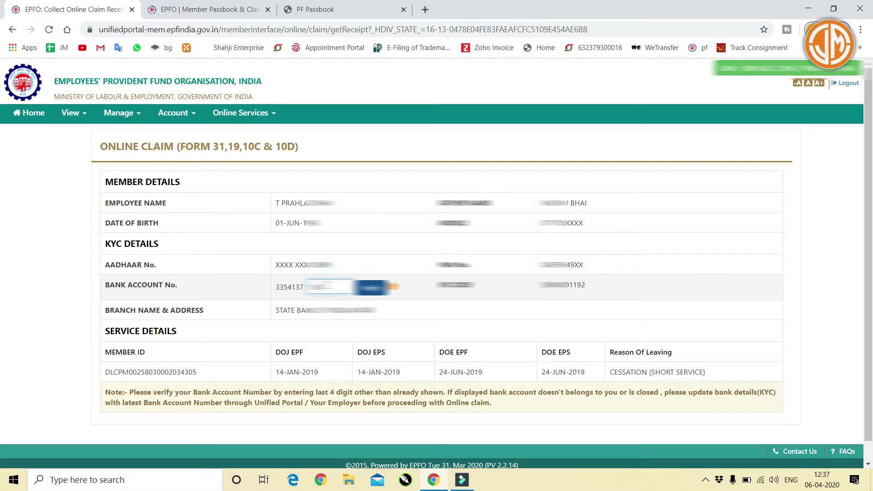
click(372, 287)
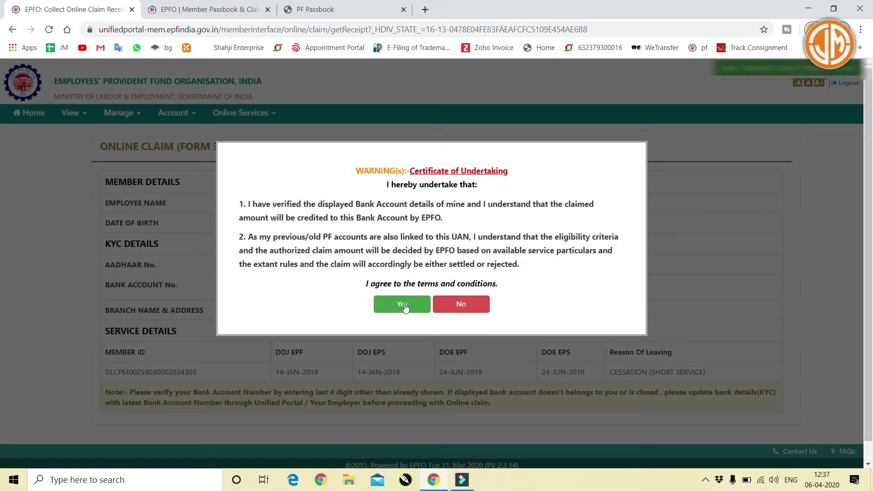
Step: Accept the Certificate of Undertaking and proceed to the online claim form
click(423, 303)
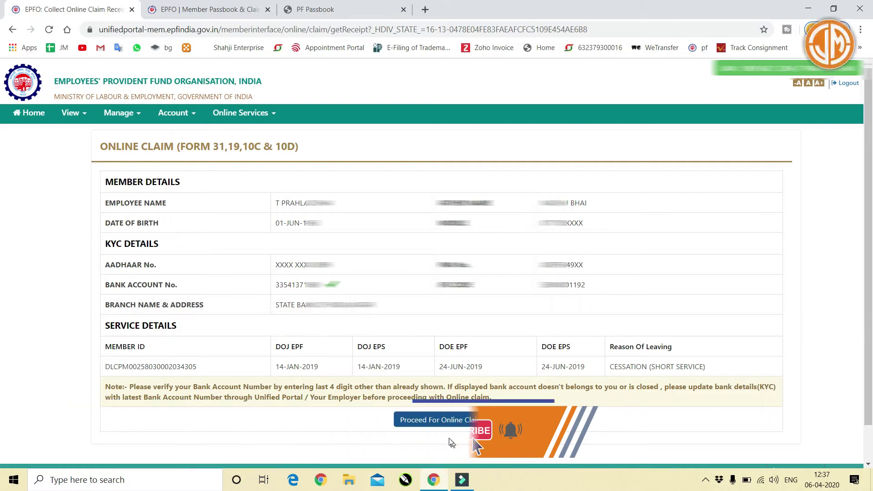
click(436, 420)
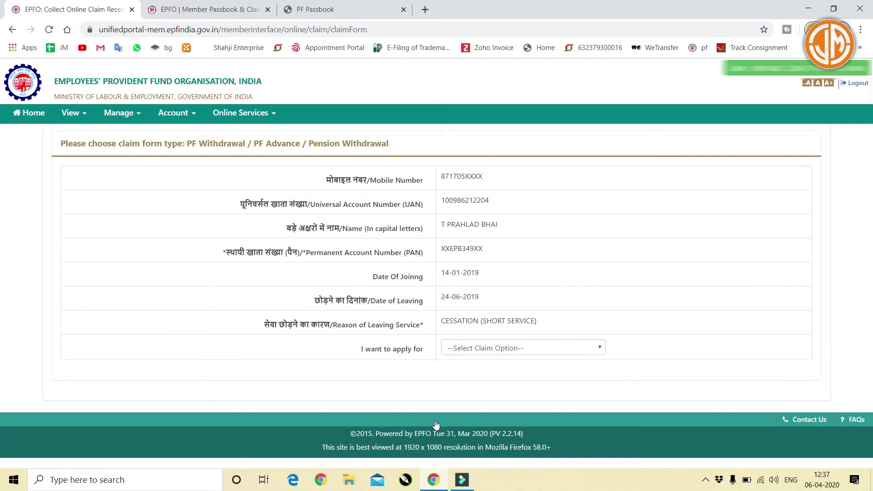
Step: Select PF ADVANCE (FORM-31) as the claim type
click(469, 348)
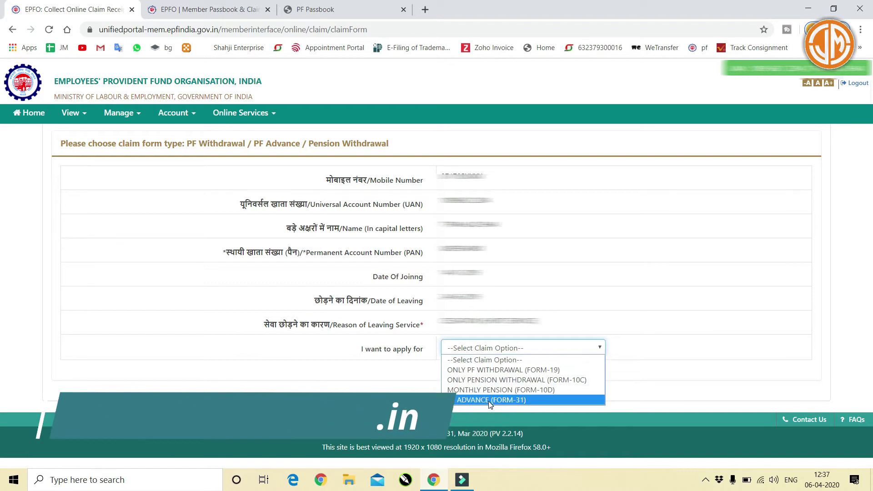
click(504, 306)
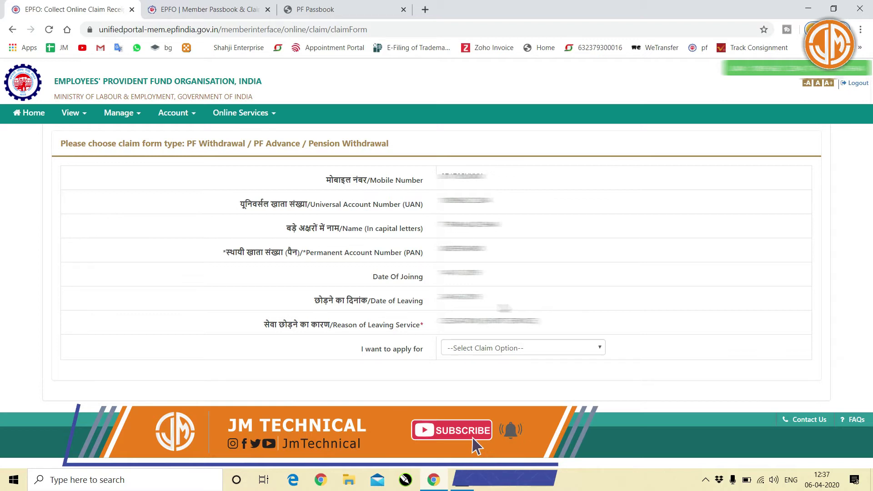
click(475, 349)
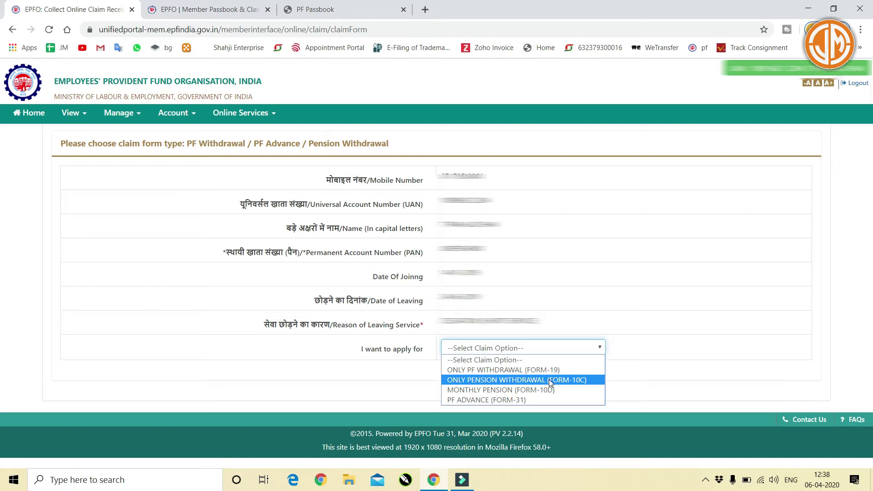
click(499, 400)
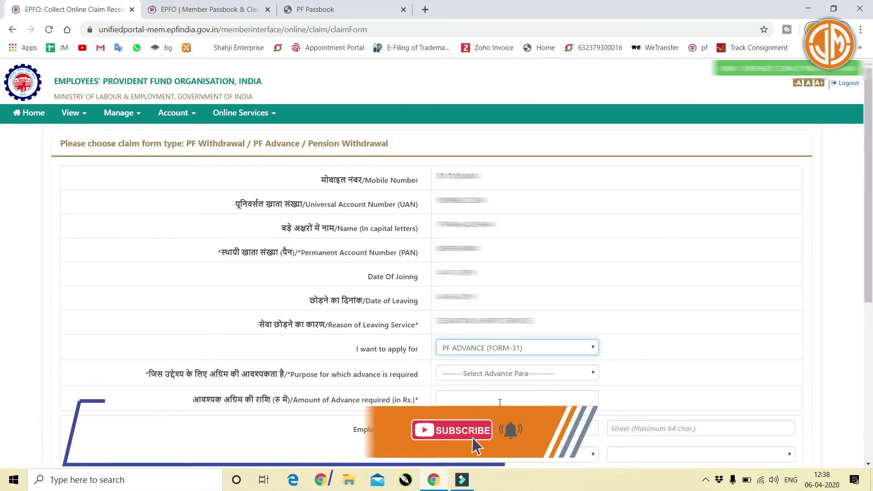
scroll(671, 347, down, 3)
click(501, 215)
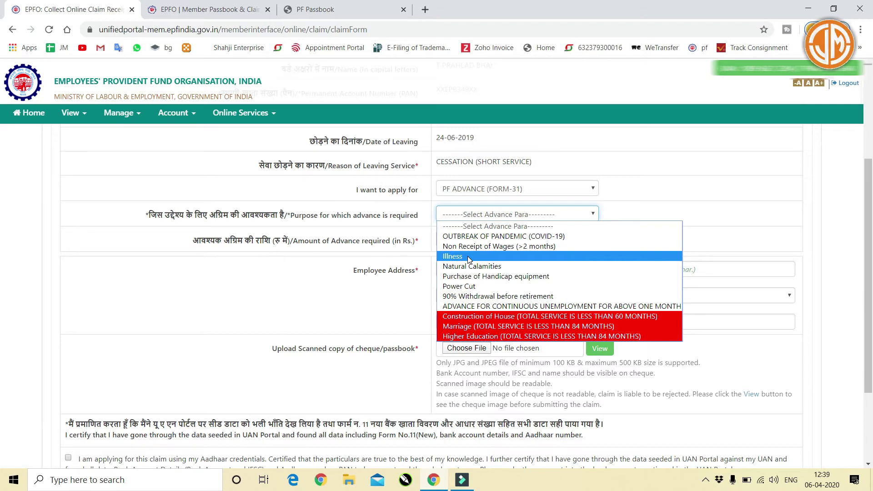
Step: Set the advance purpose to Illness and the advance amount to 15000
click(469, 259)
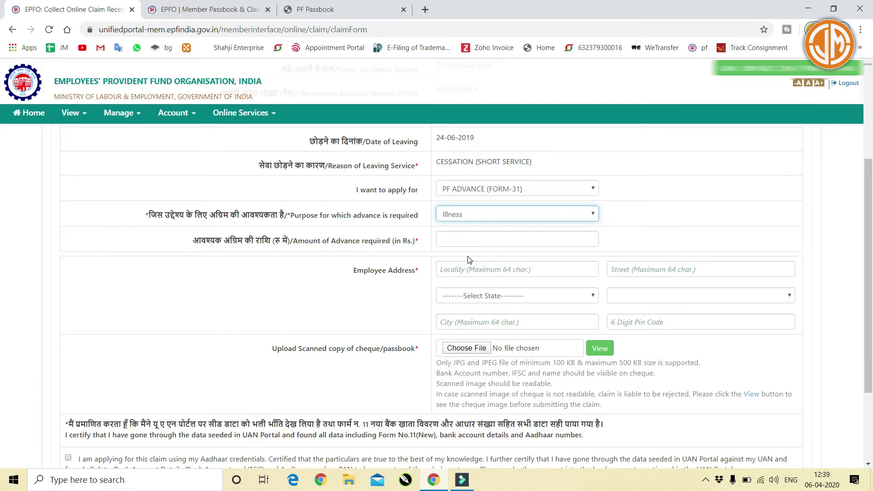
click(468, 237)
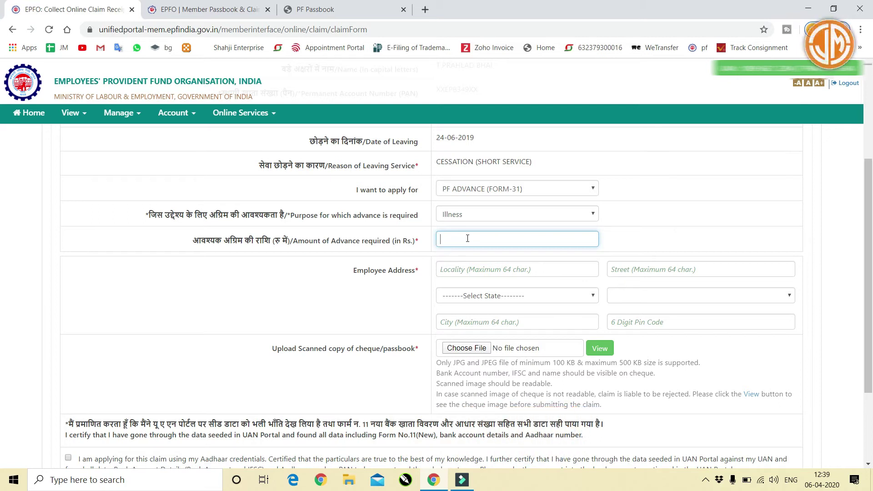
text(15000)
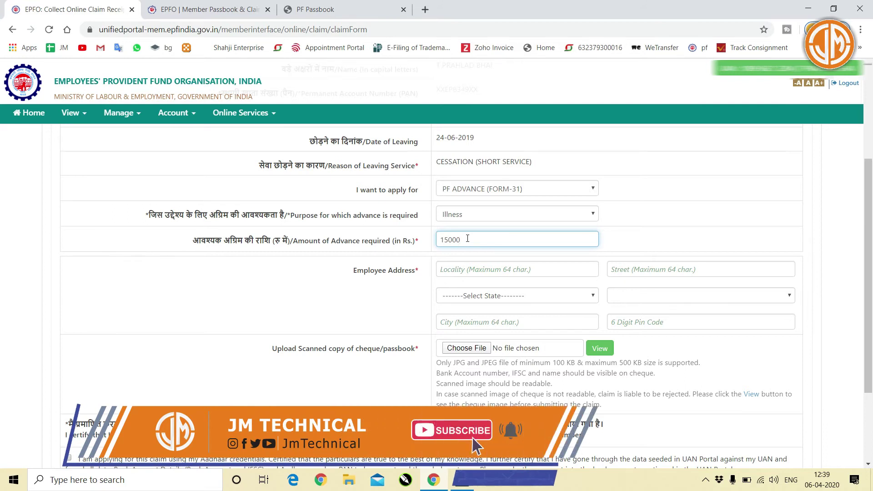
click(474, 273)
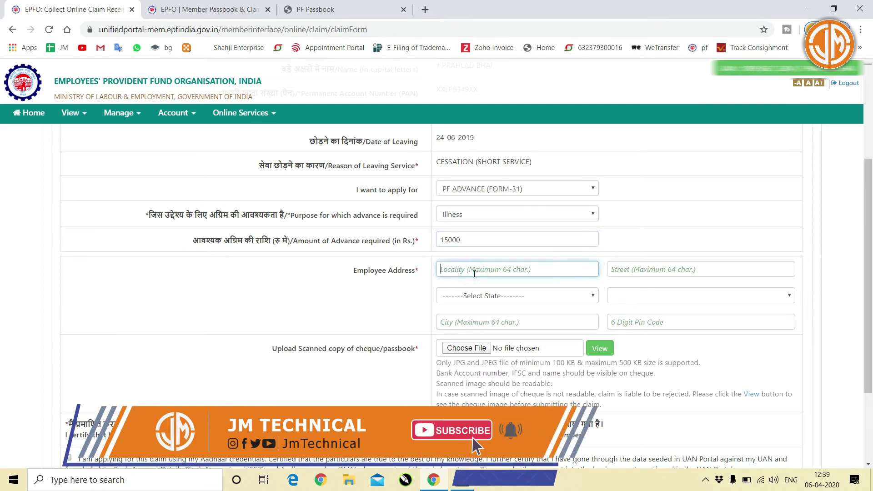
Step: Fill in the address: locality Ahmedabad, state GUJARAT, district AHMEDABAD, pin code 380001
text(ahmedabad)
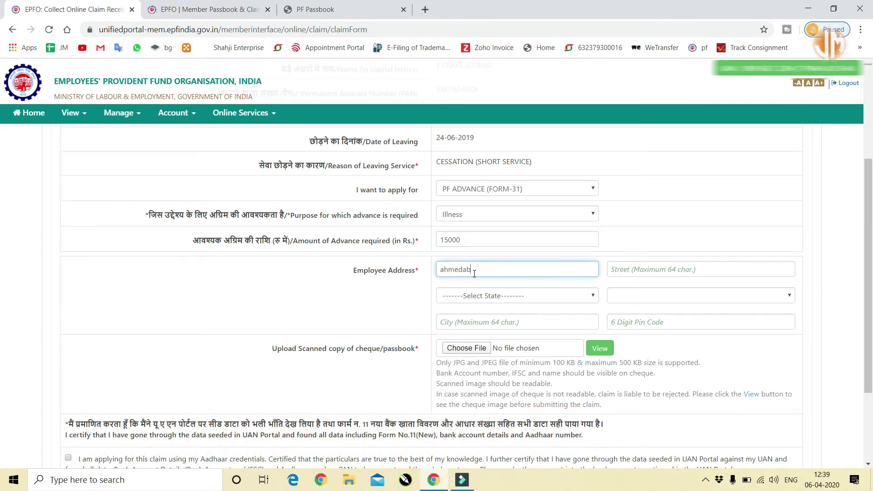
key(Tab)
key(Tab)
text(gu)
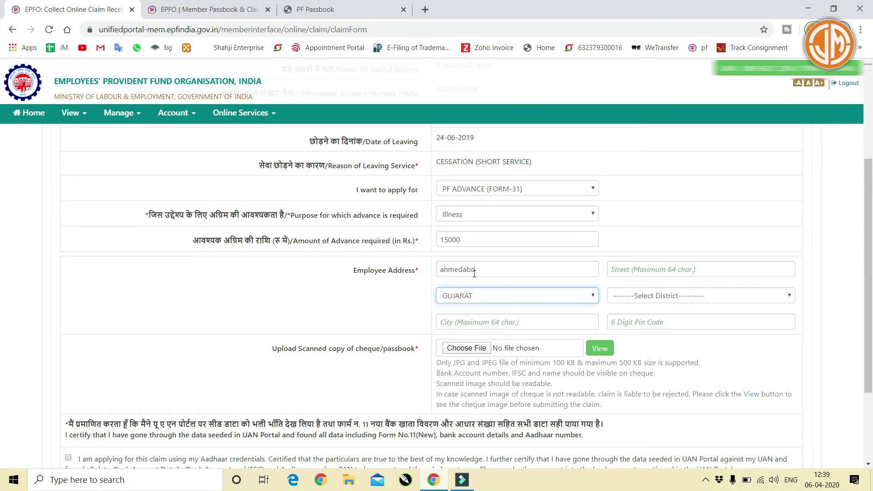
click(655, 294)
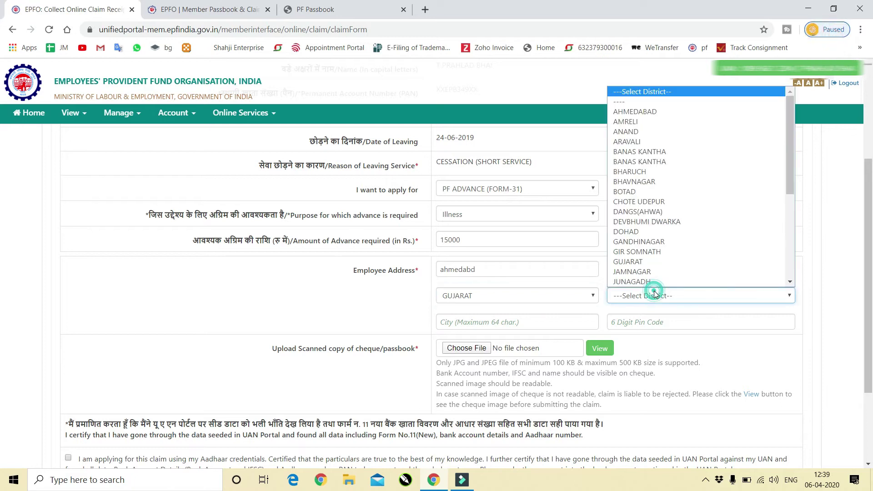
click(623, 114)
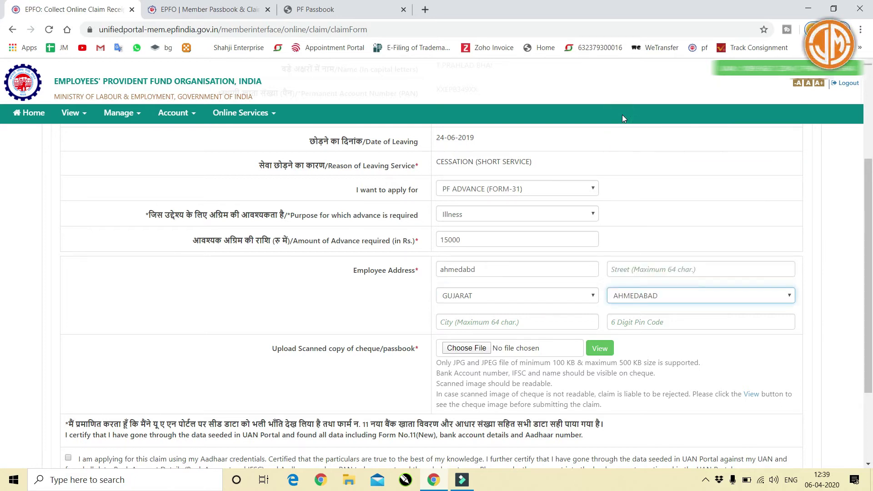
click(462, 324)
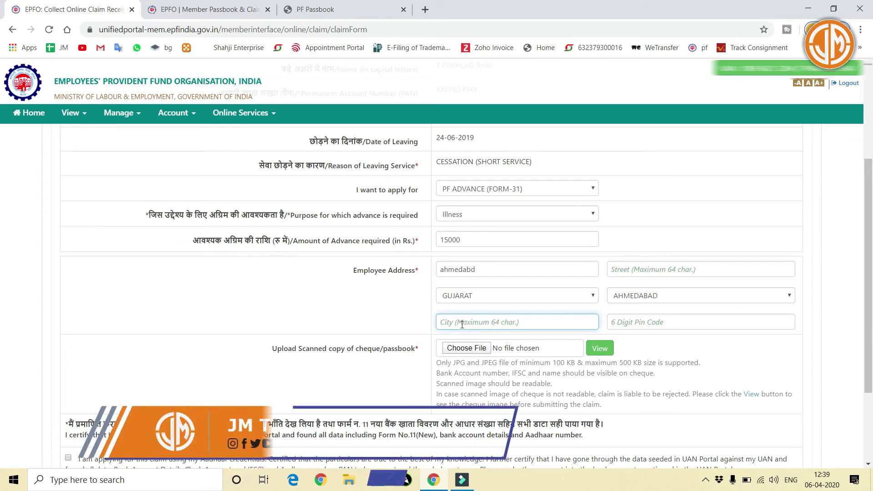
text(382)
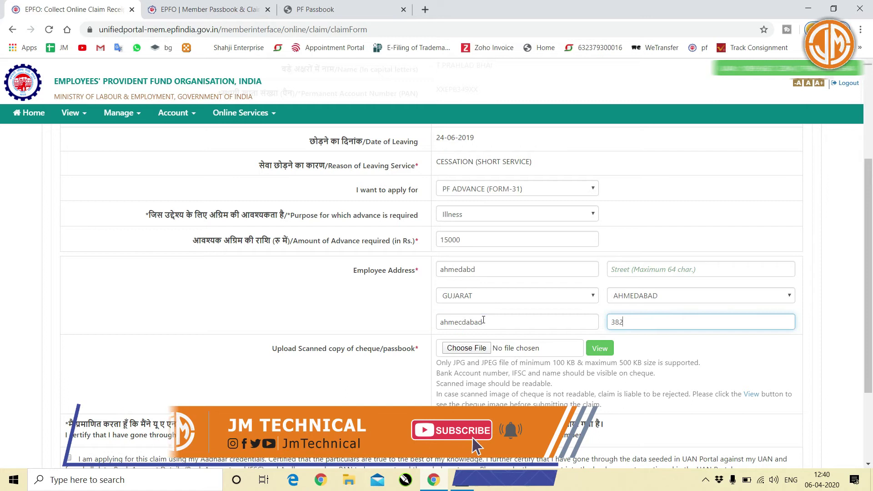
key(BackSpace)
text(0001)
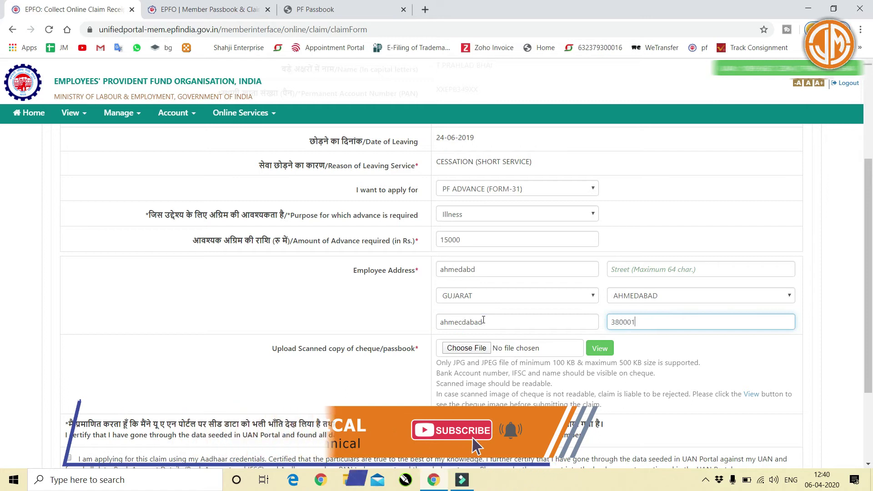
key(Tab)
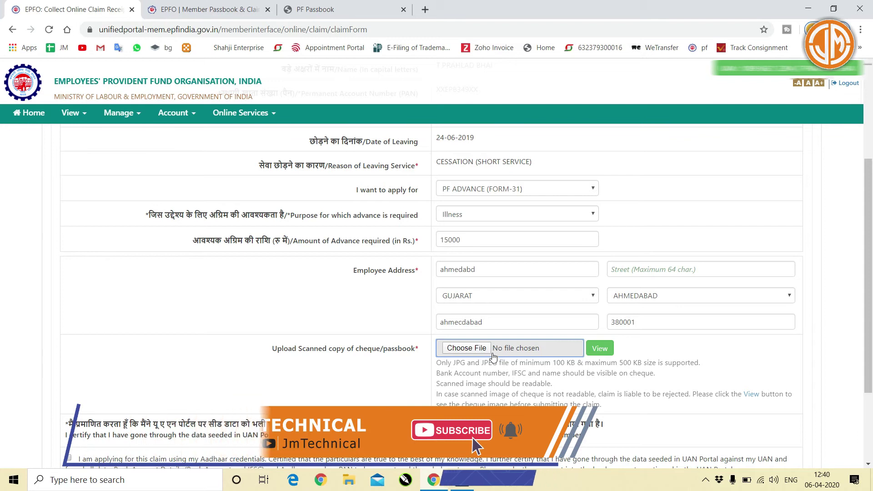
click(473, 350)
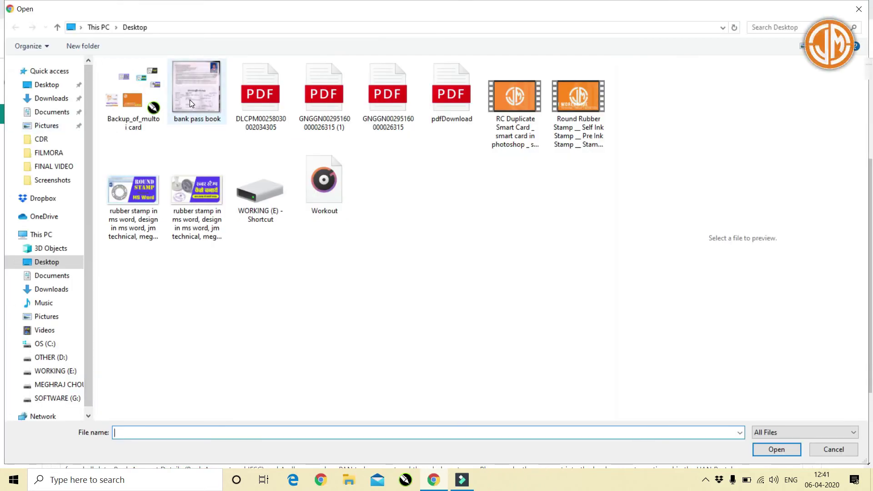
Step: Attach bank pass book.jpg from the Desktop as the passbook scan
double_click(190, 99)
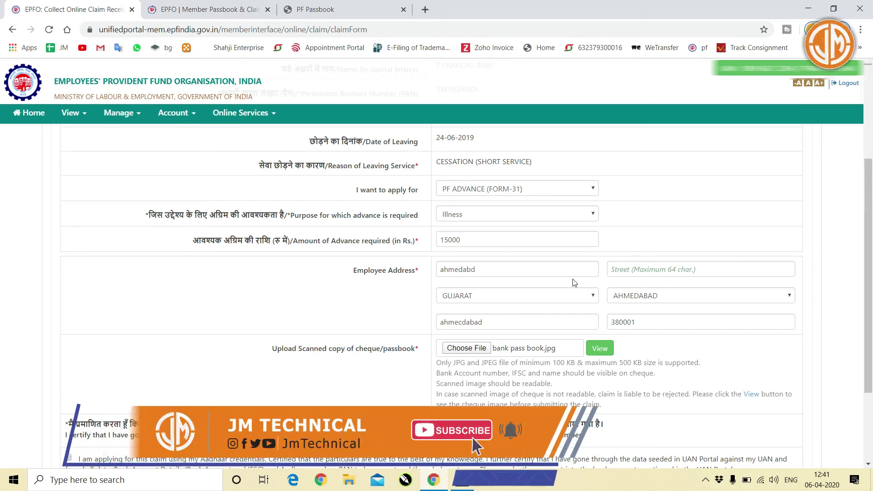
click(376, 324)
scroll(376, 324, down, 2)
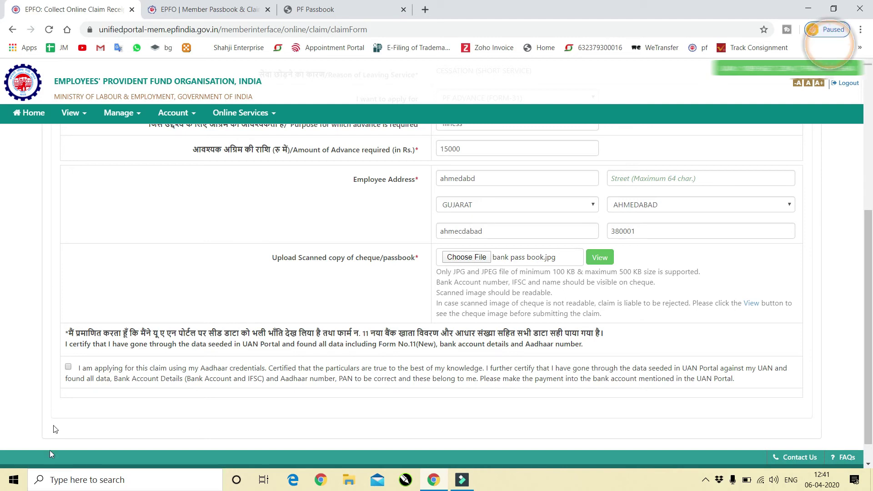
Step: Tick the Aadhaar consent declaration and request an Aadhaar OTP
click(68, 368)
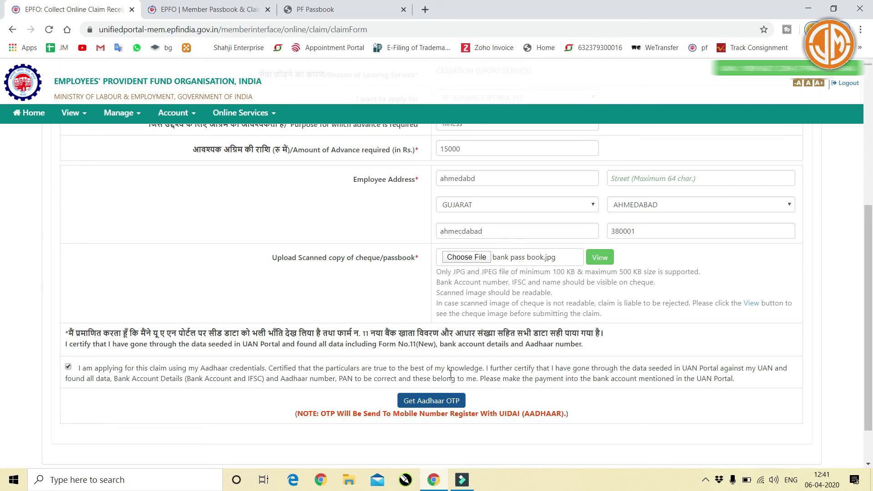
click(434, 409)
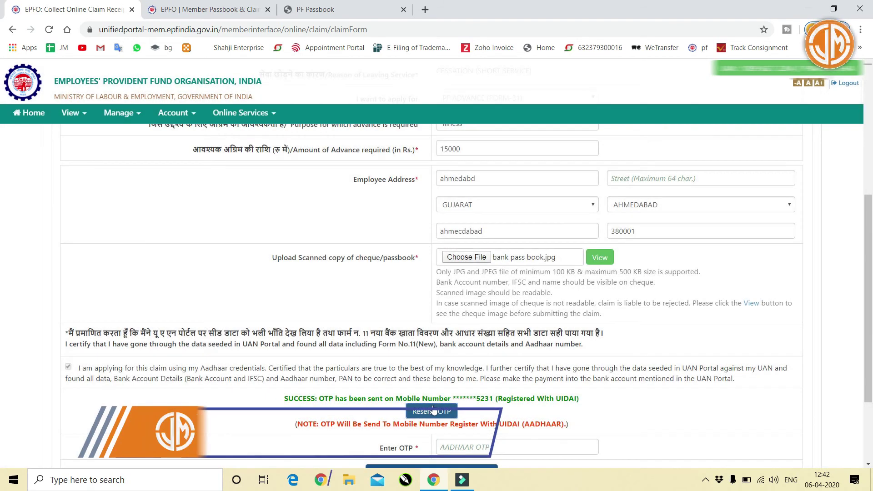
scroll(546, 400, down, 2)
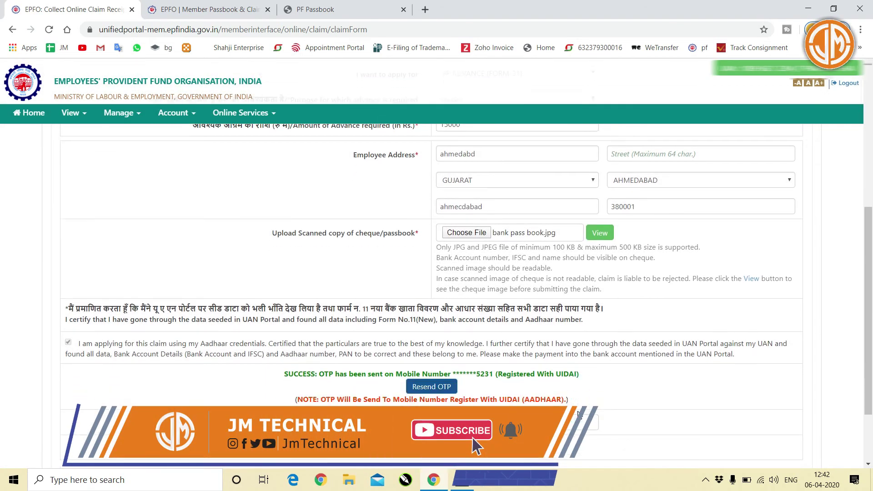
Step: Enter the Aadhaar OTP, then validate it and submit the claim form
click(485, 379)
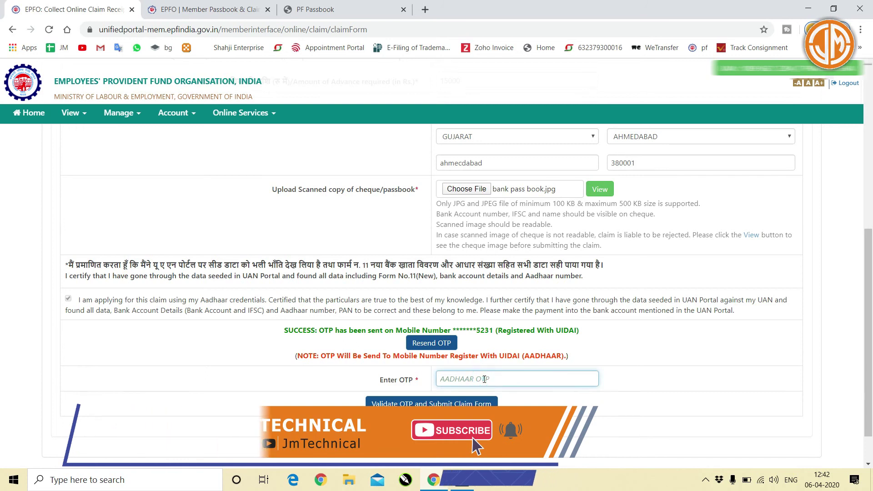
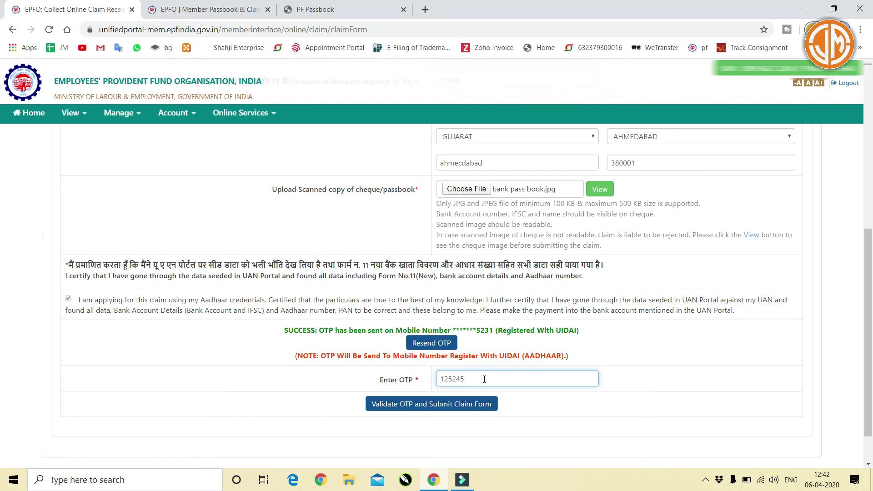
click(443, 411)
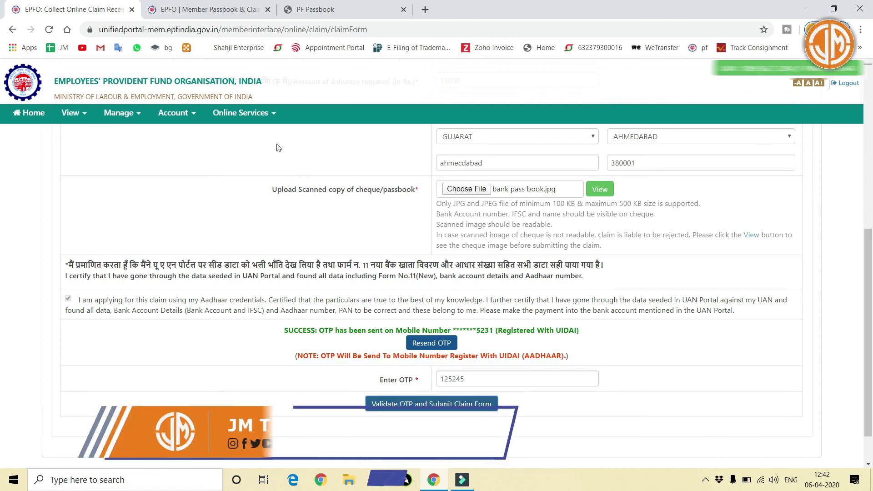
click(249, 114)
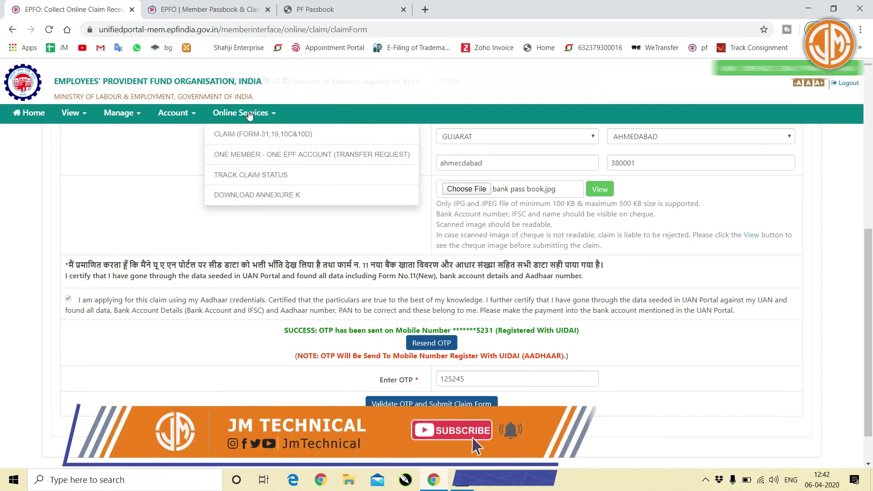
Step: View Track Claim Status: four online claims, three rejected and one Form-19 settled
click(265, 178)
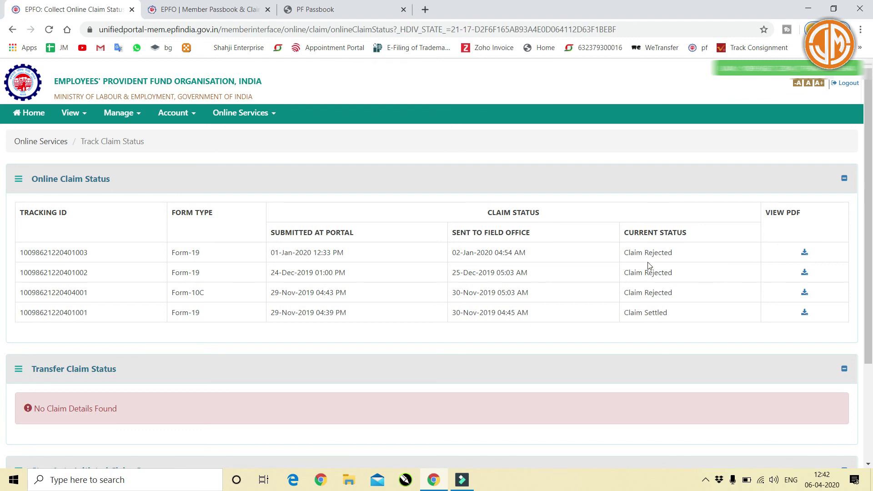
double_click(654, 315)
click(628, 314)
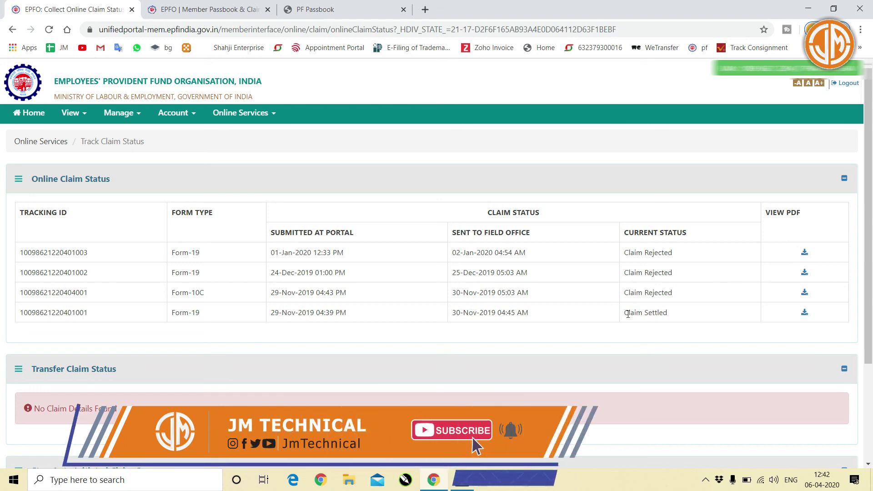
click(260, 112)
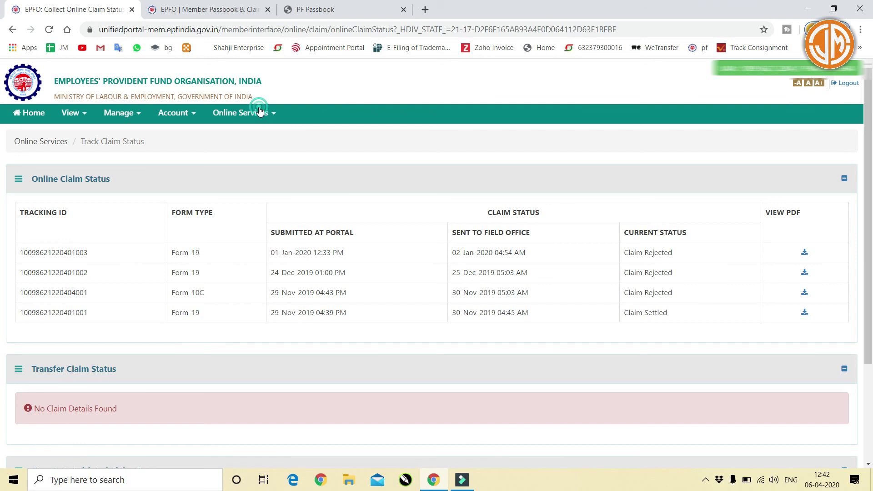
click(280, 179)
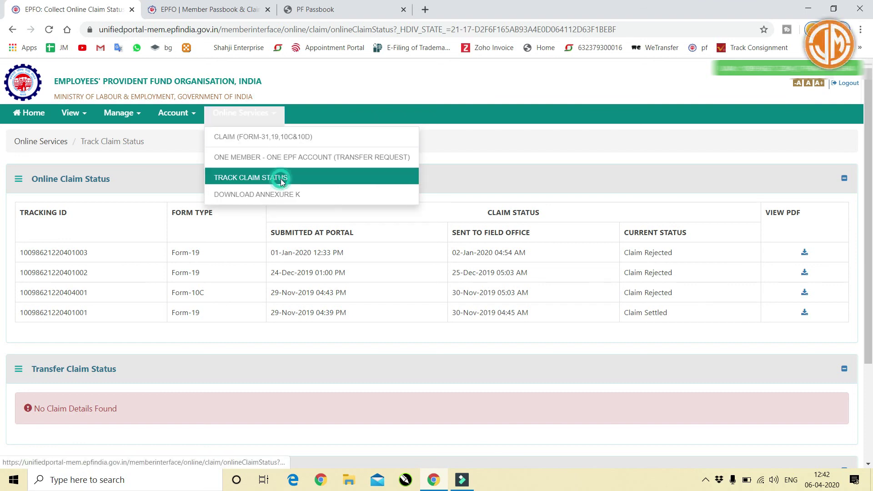